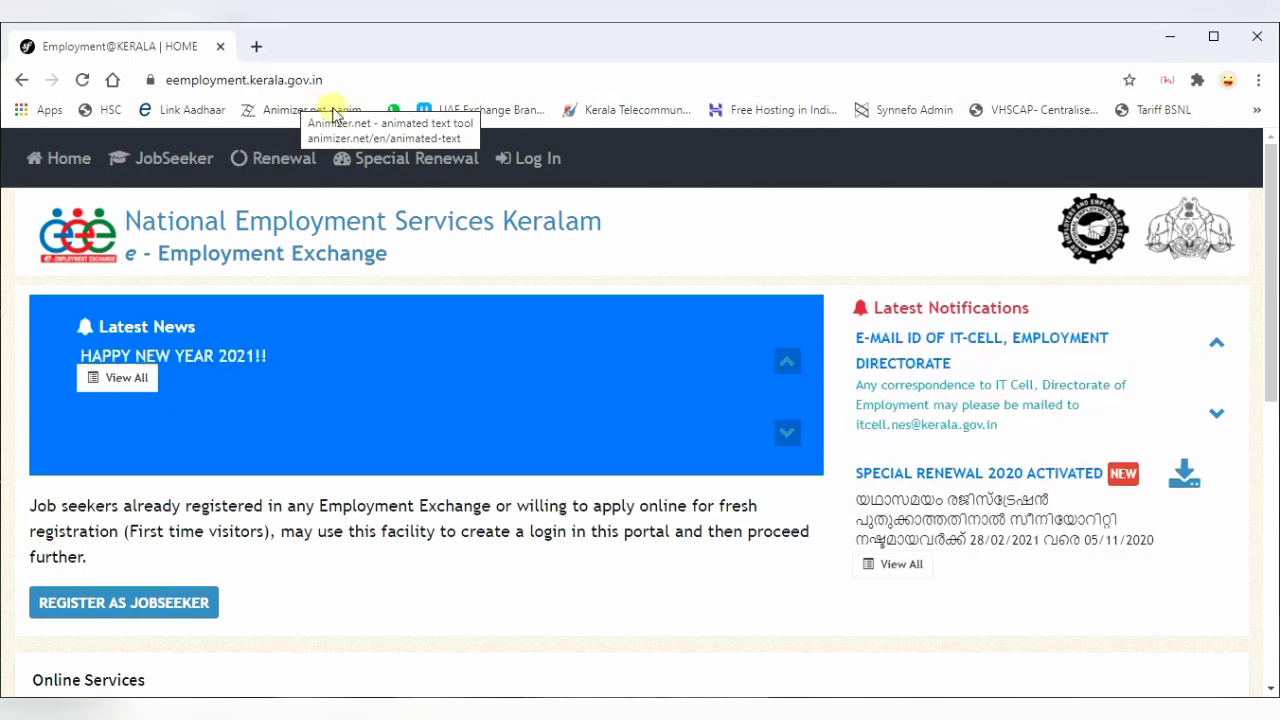
# - Open the job seeker login creation form and examine its required fields, password rules and captcha section
pyautogui.click(172, 167)
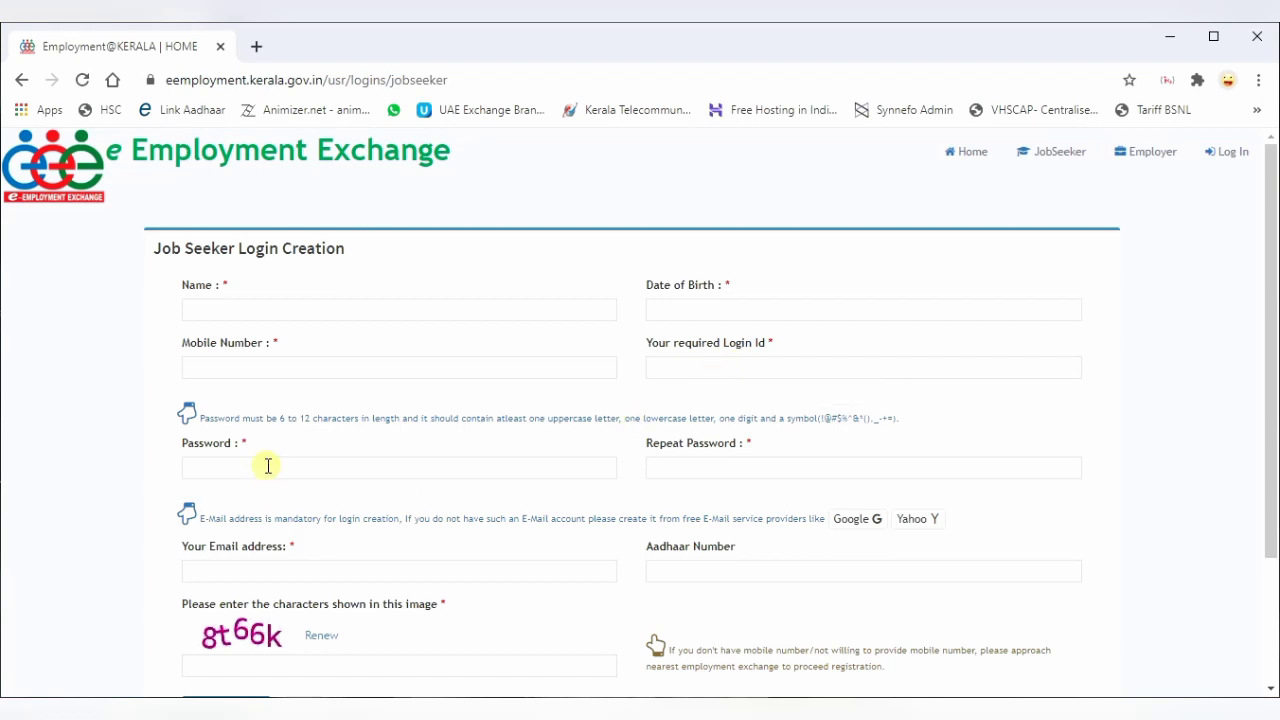
pyautogui.scroll(-1, 691, 463)
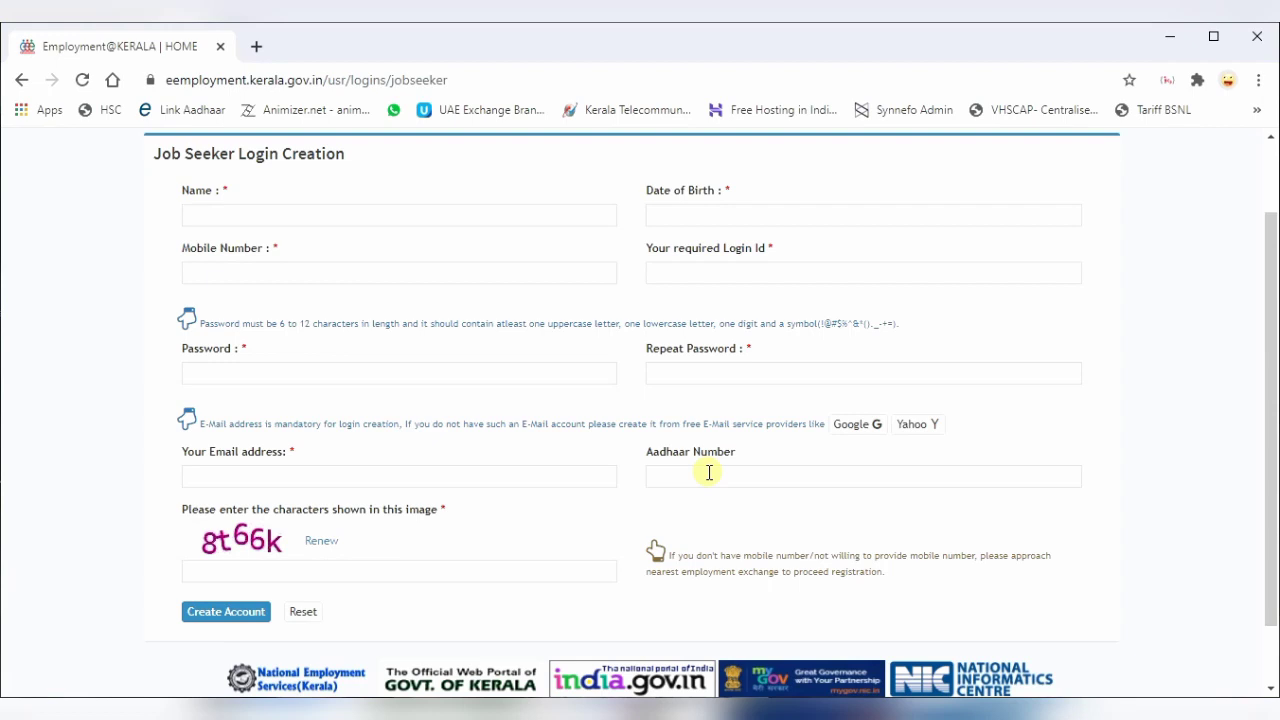
pyautogui.scroll(-1, 323, 466)
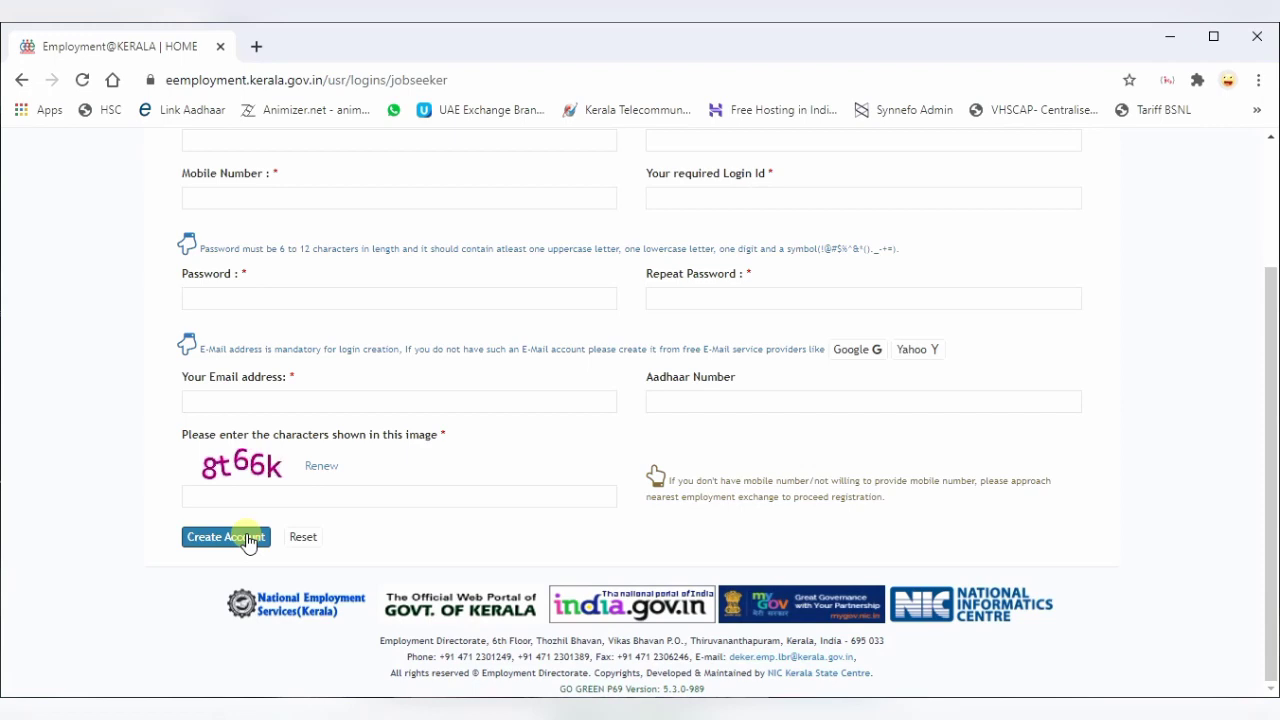
pyautogui.scroll(2, 249, 542)
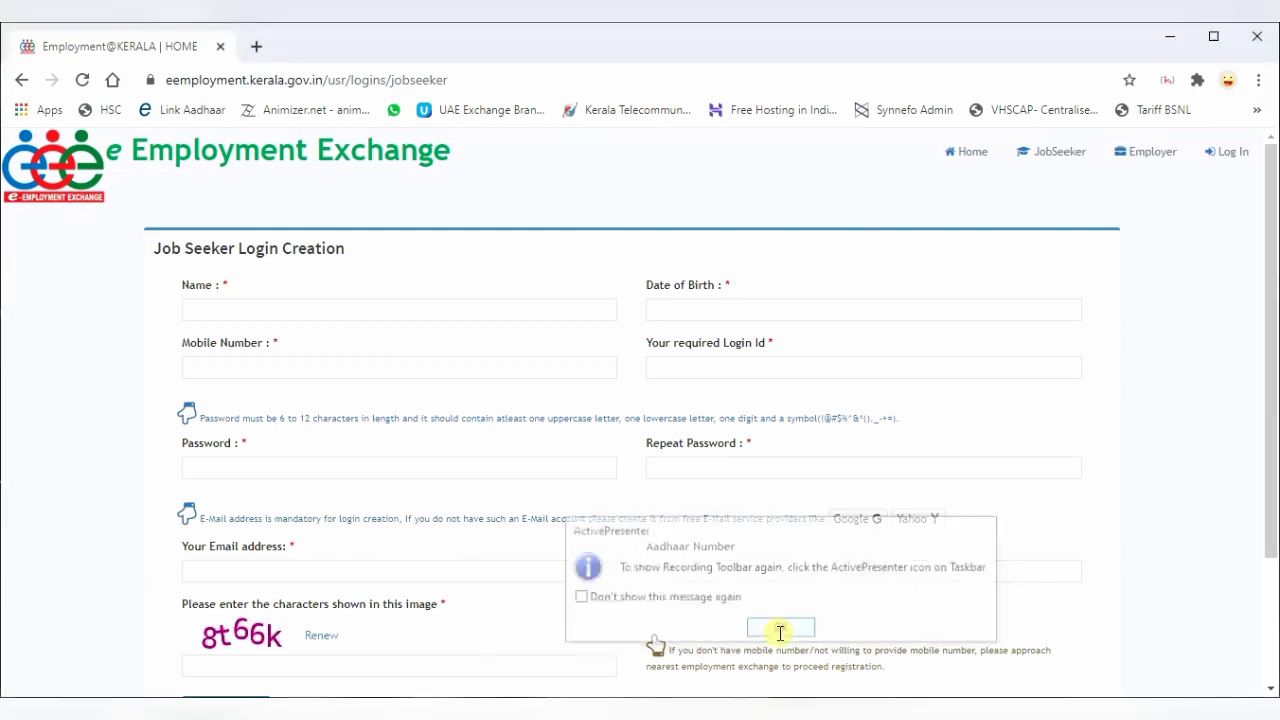
pyautogui.click(778, 633)
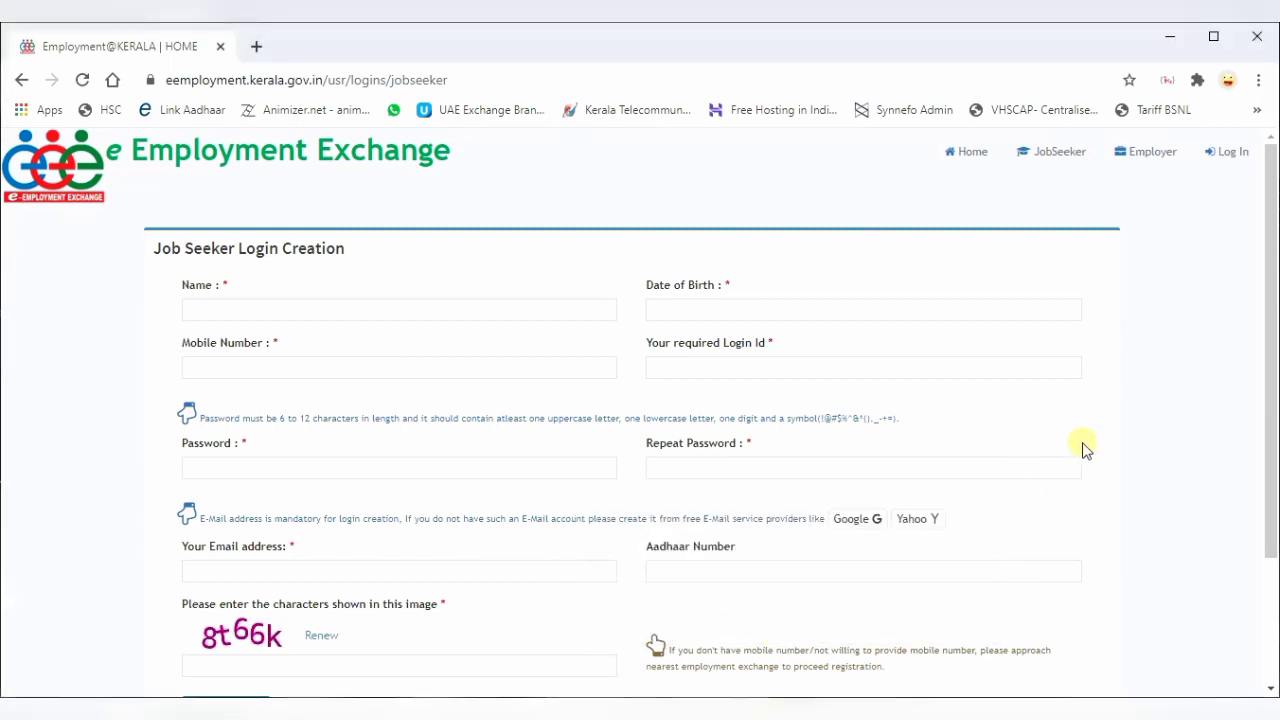
# - Open the portal's sign-in page for existing account holders
pyautogui.click(1231, 160)
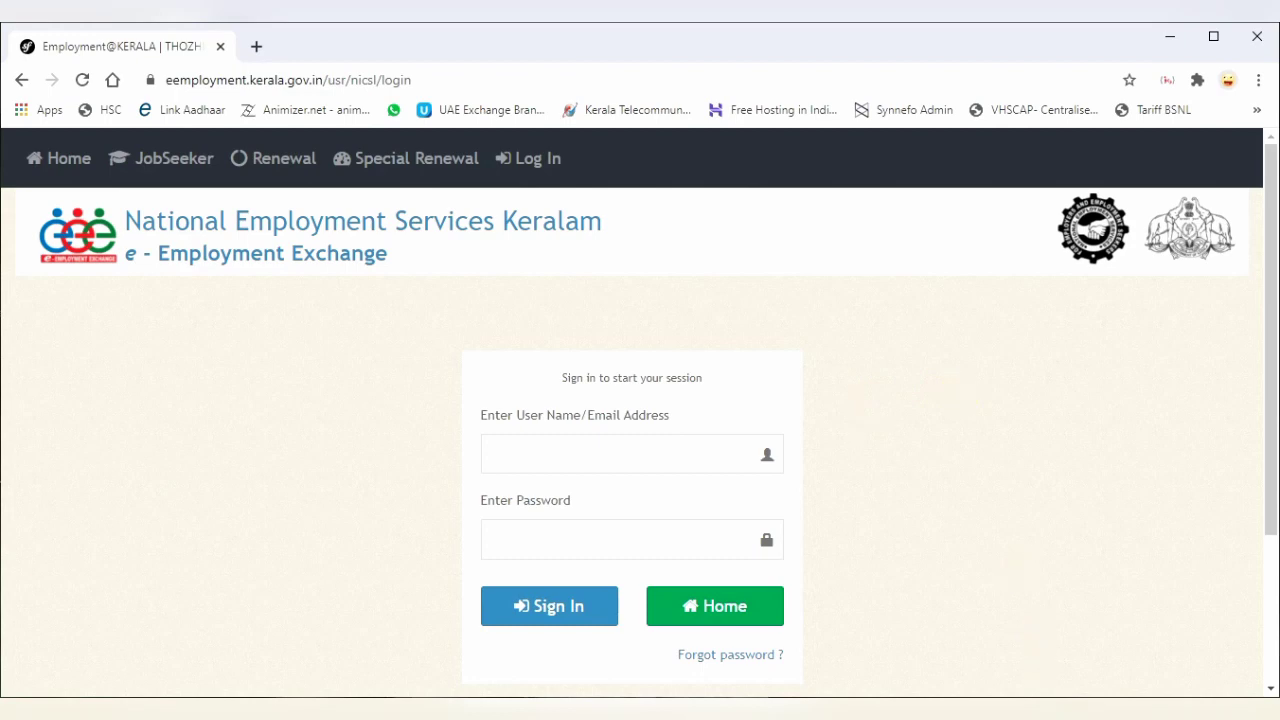
pyautogui.click(1057, 718)
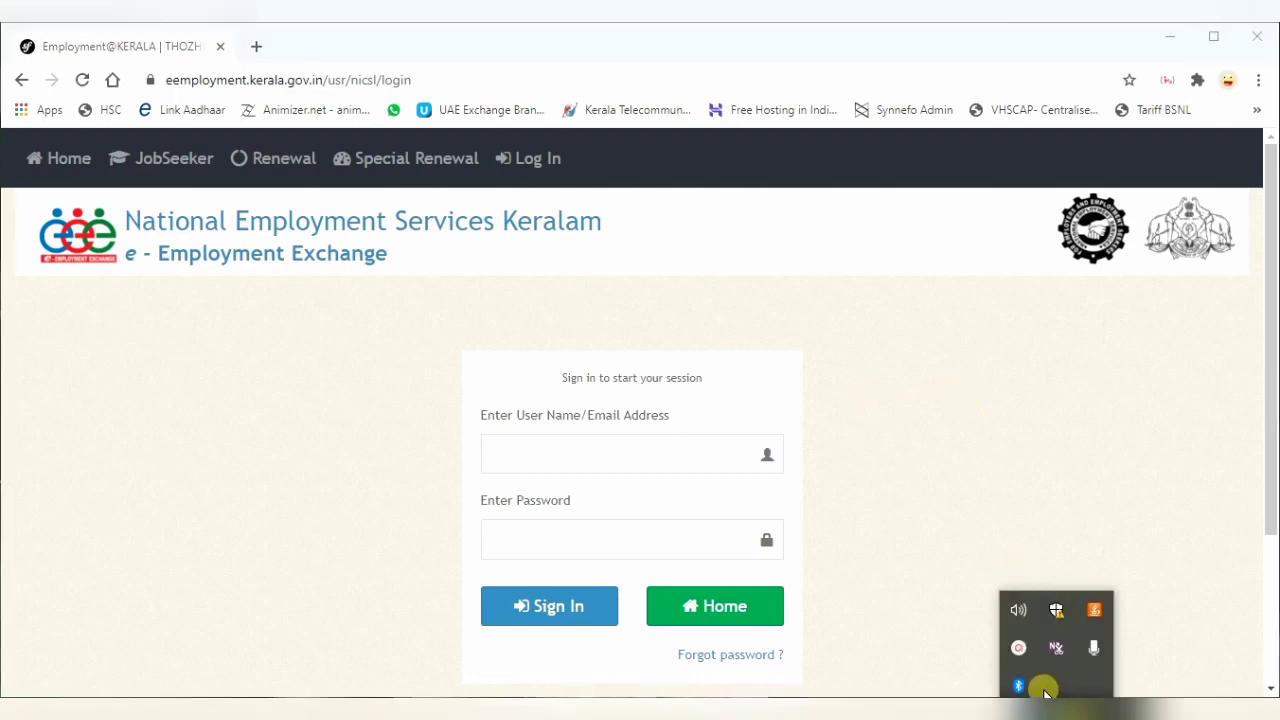
pyautogui.click(1092, 648)
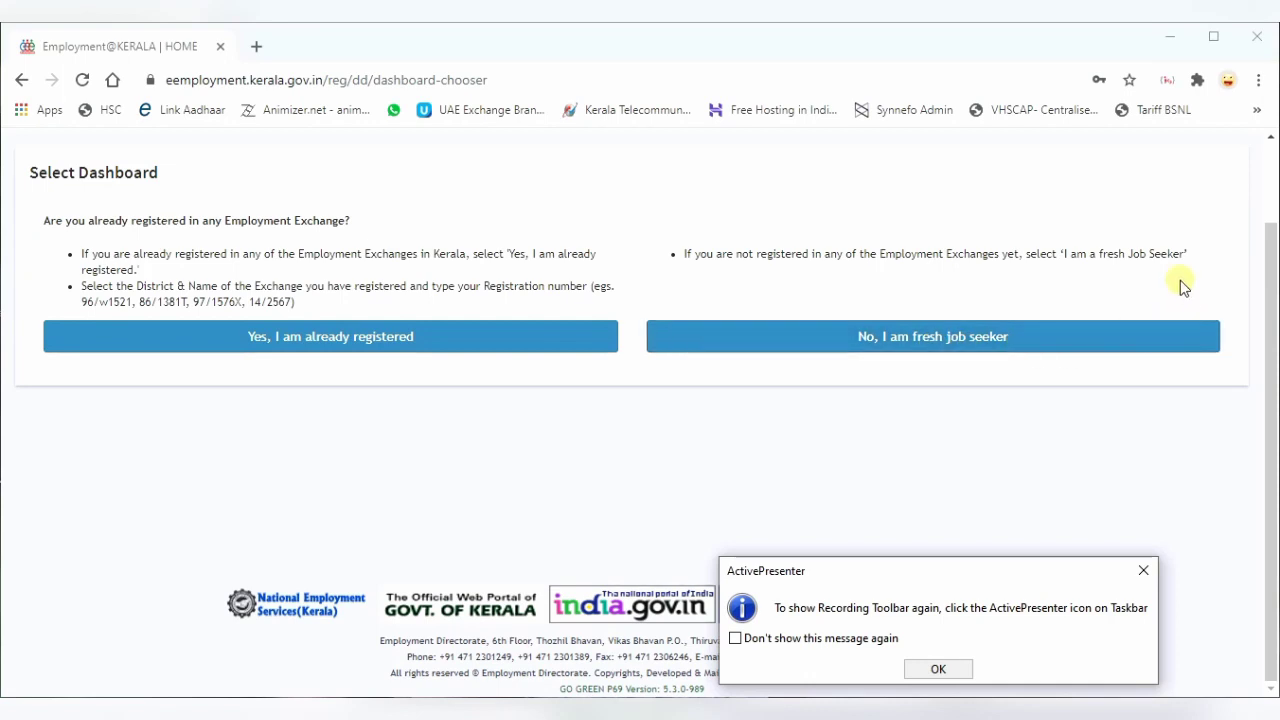
# - Choose the already registered option on the dashboard selection page and set the district to Kollam
pyautogui.click(962, 350)
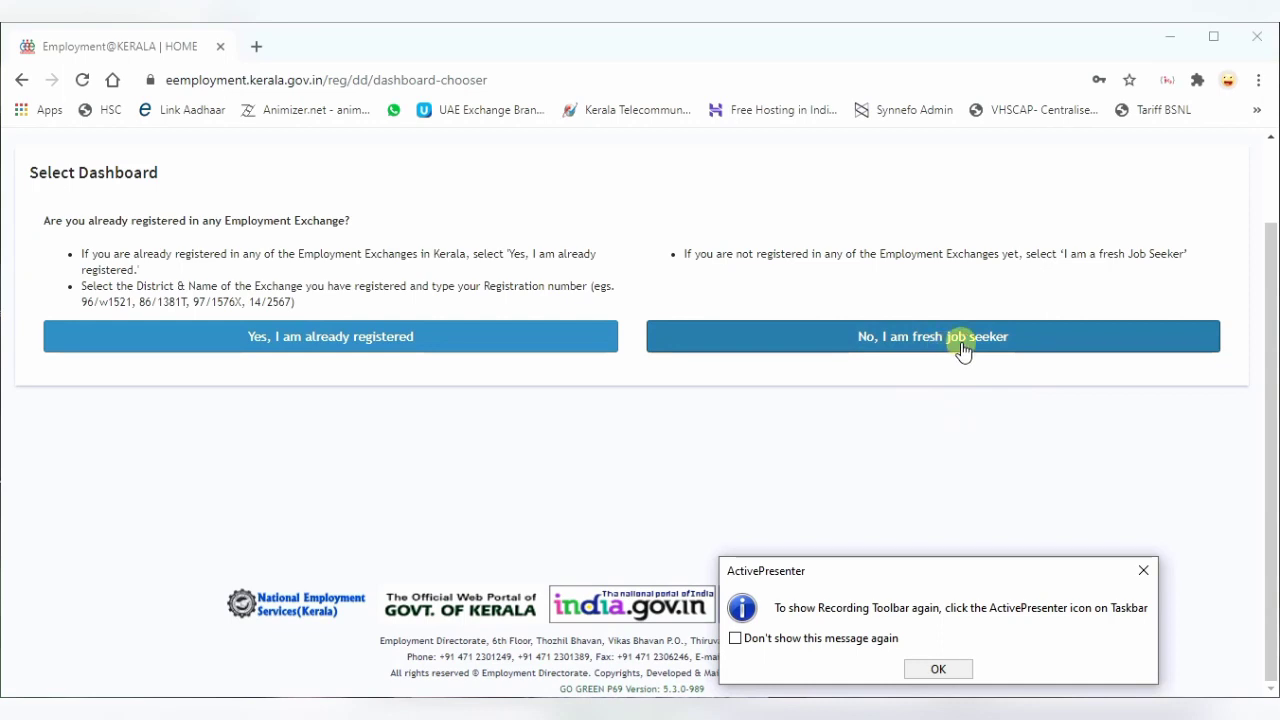
pyautogui.click(310, 341)
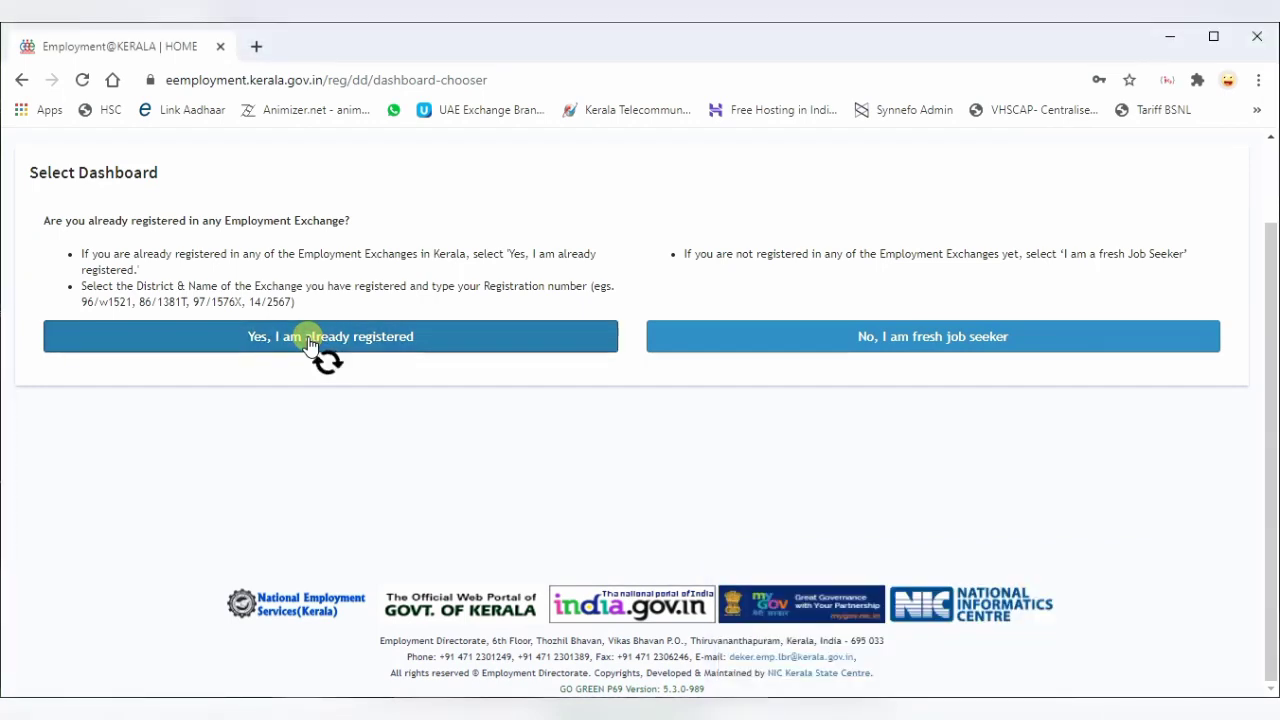
pyautogui.scroll(-1, 245, 395)
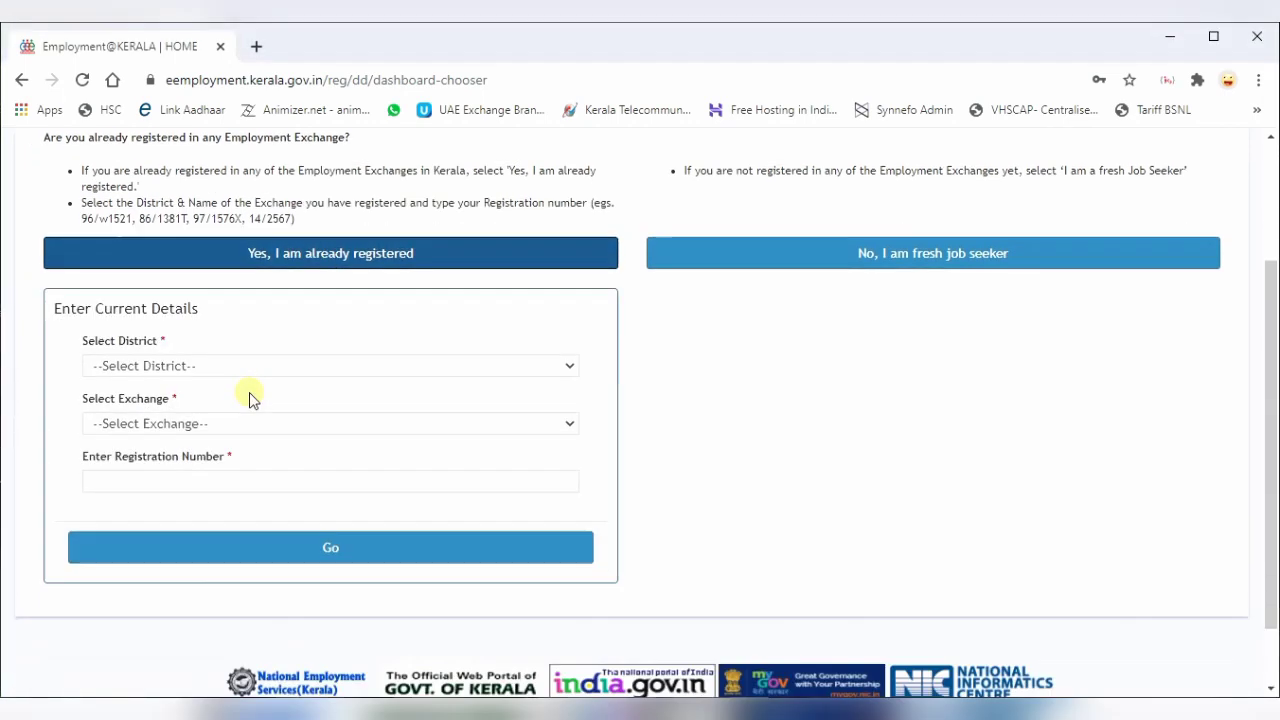
pyautogui.click(186, 358)
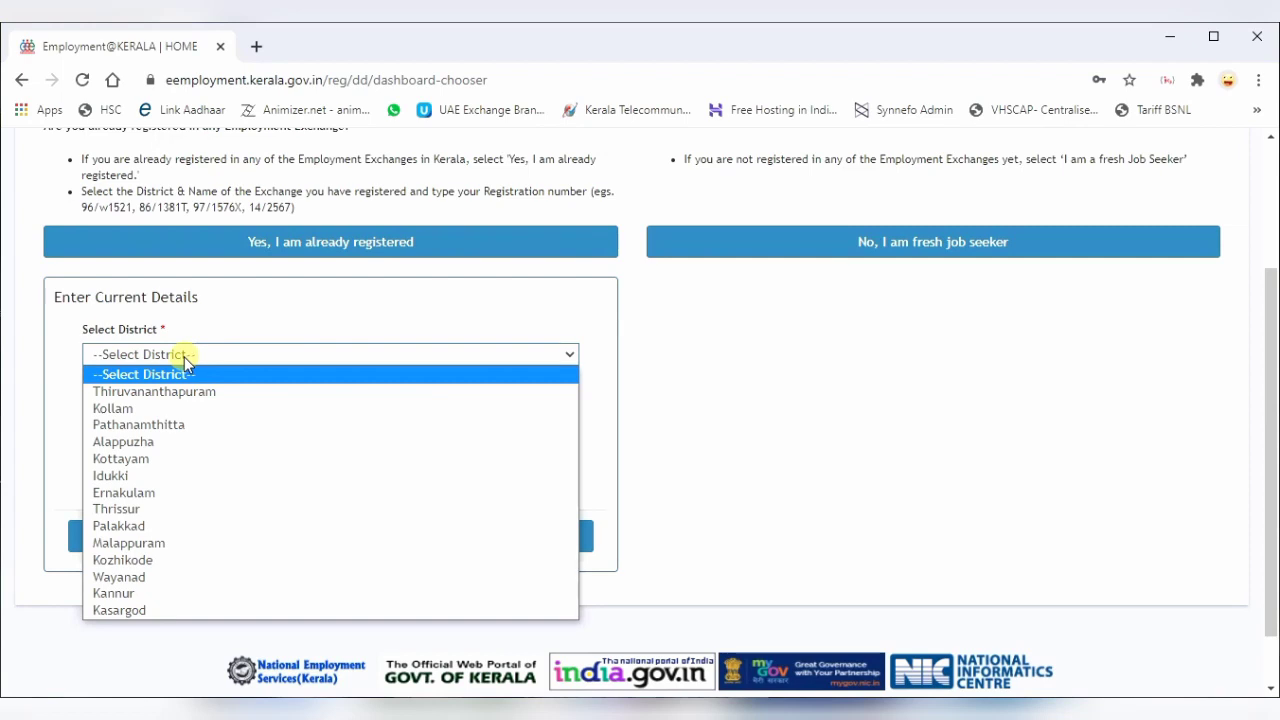
pyautogui.click(143, 408)
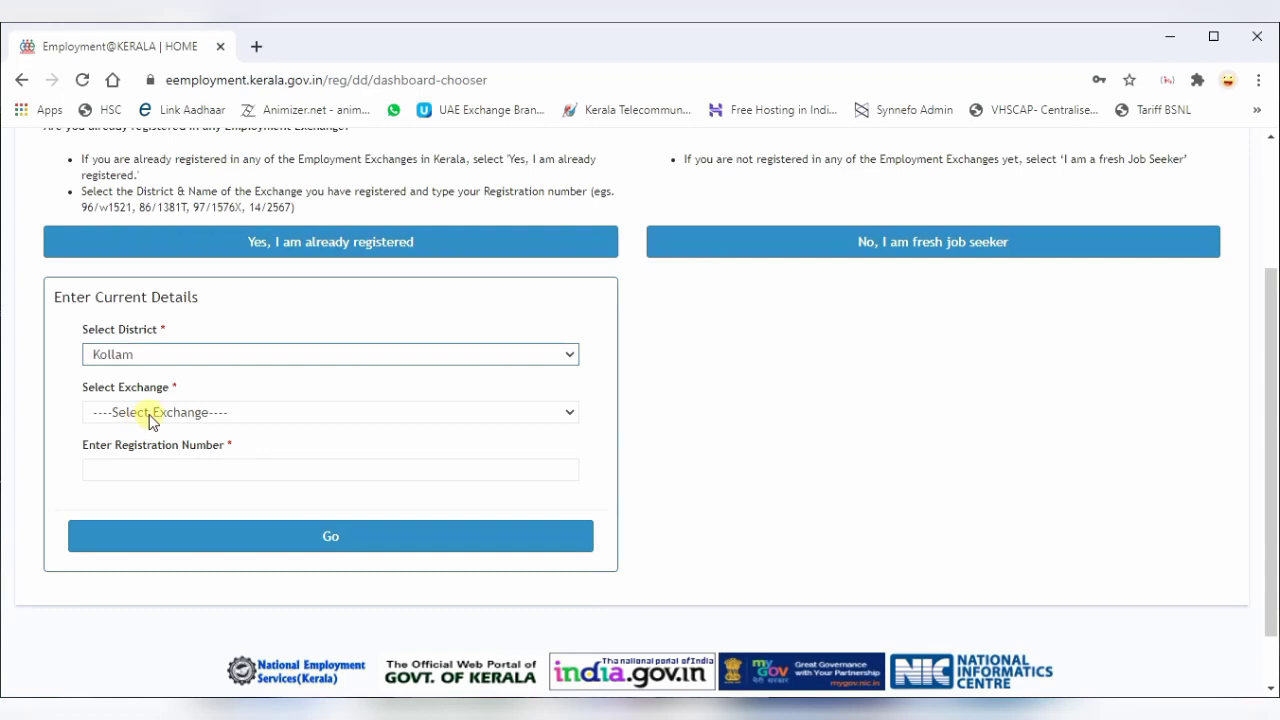
# - Examine the exchange and registration number fields along with the sample registration number formats in the instructions
pyautogui.click(172, 426)
pyautogui.click(166, 416)
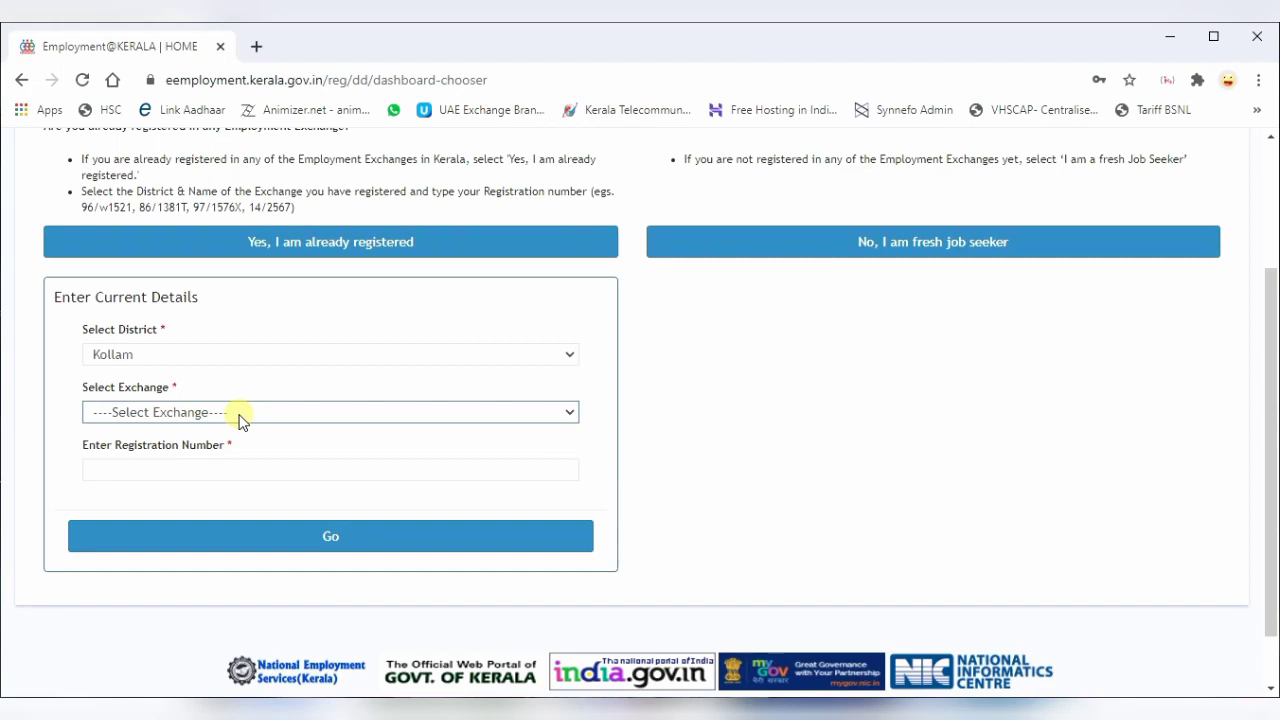
pyautogui.click(176, 470)
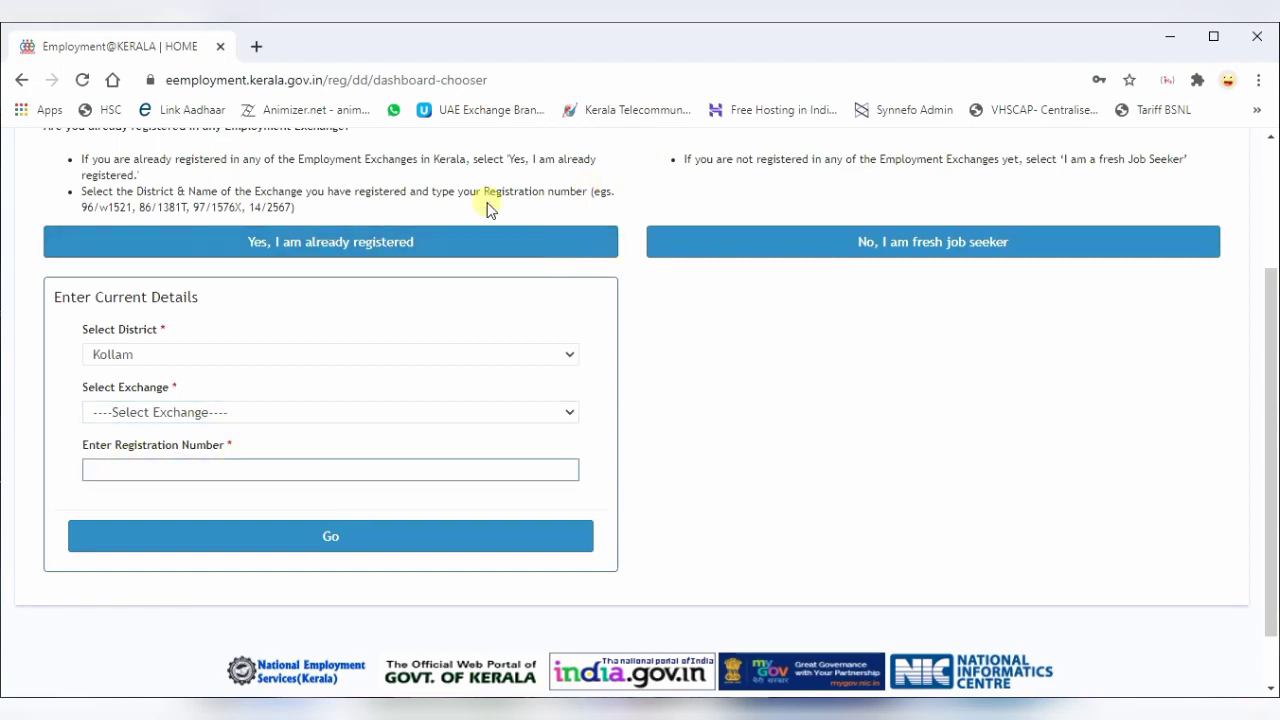
pyautogui.moveTo(589, 194); pyautogui.dragTo(96, 215)
pyautogui.click(92, 210)
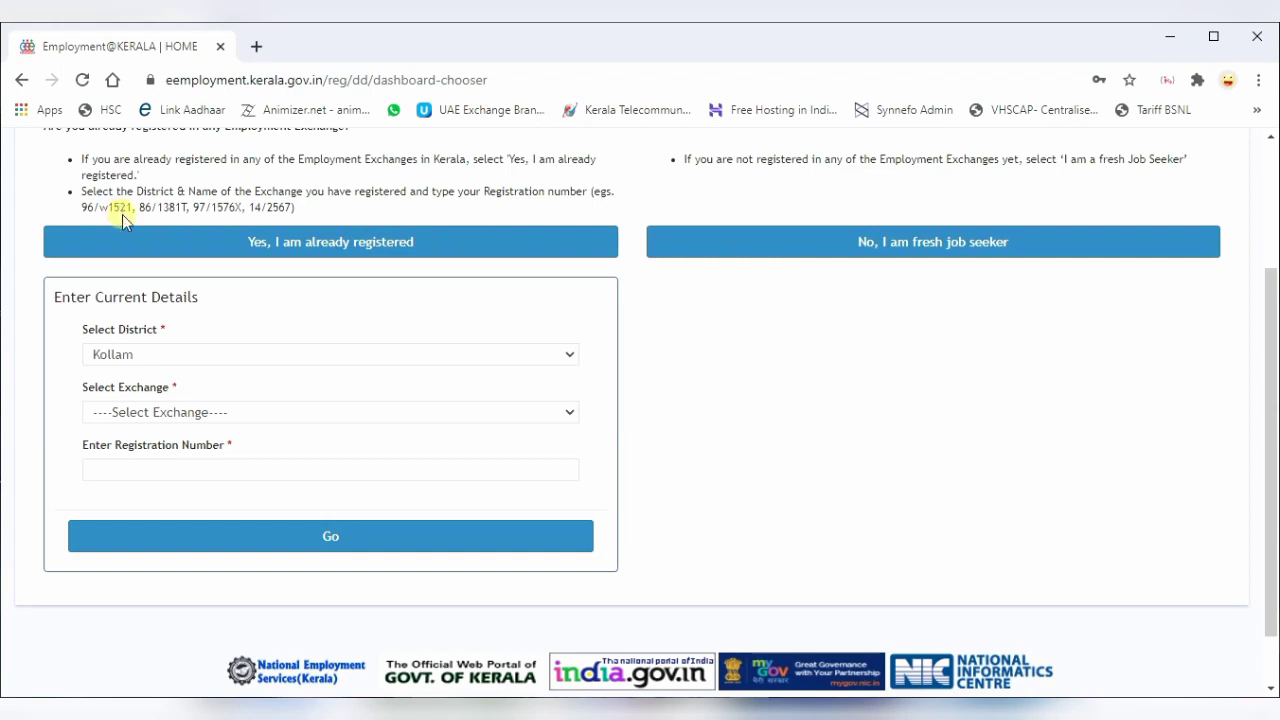
pyautogui.moveTo(141, 210); pyautogui.dragTo(296, 212)
pyautogui.moveTo(84, 207); pyautogui.dragTo(292, 208)
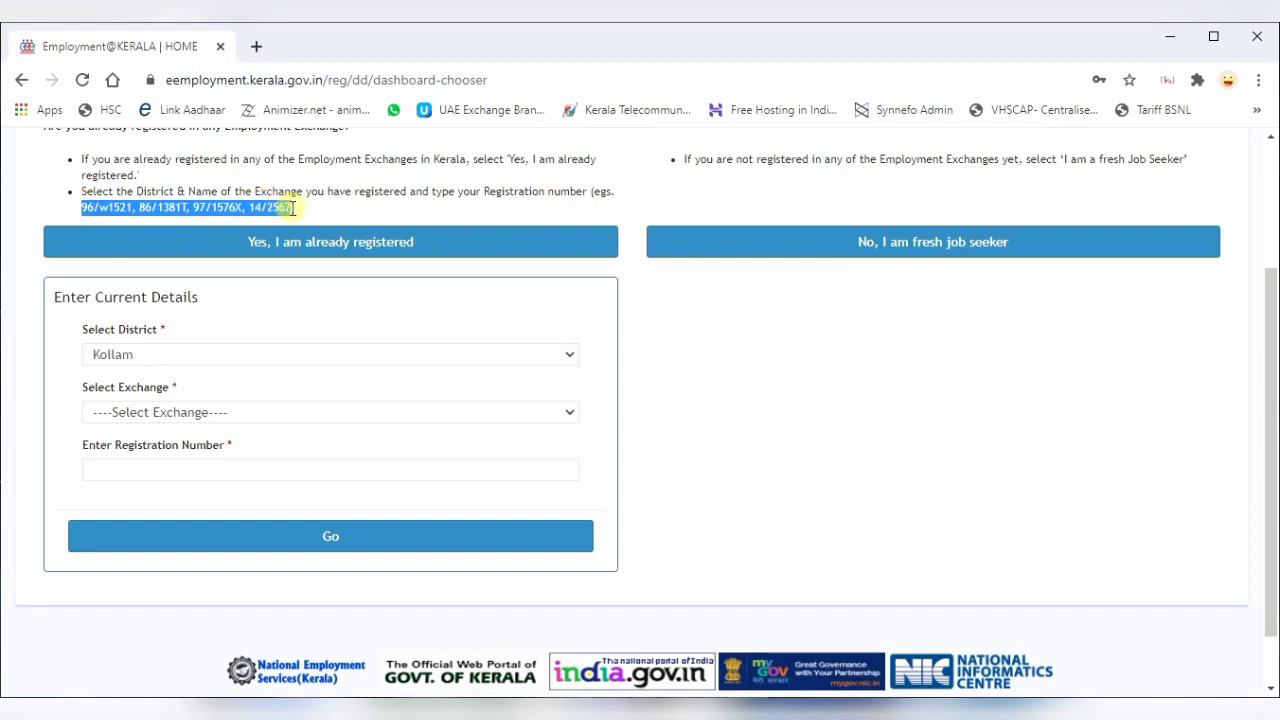
pyautogui.click(187, 465)
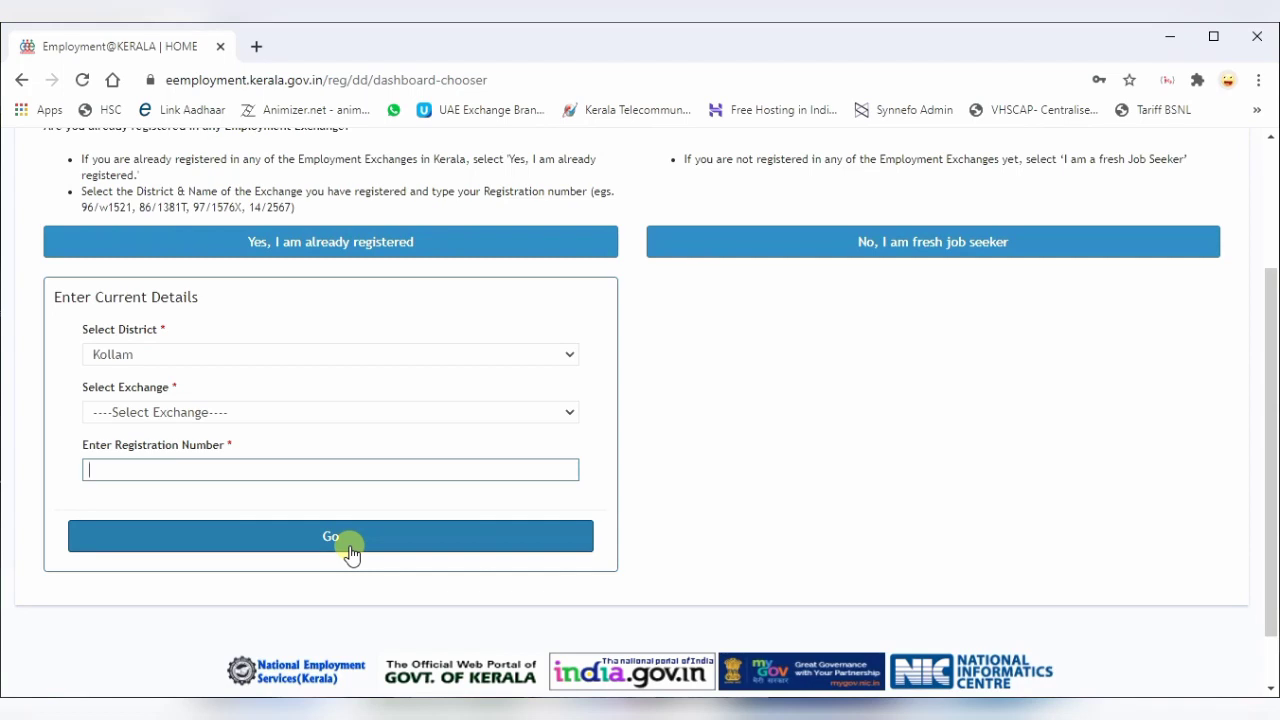
pyautogui.click(1060, 708)
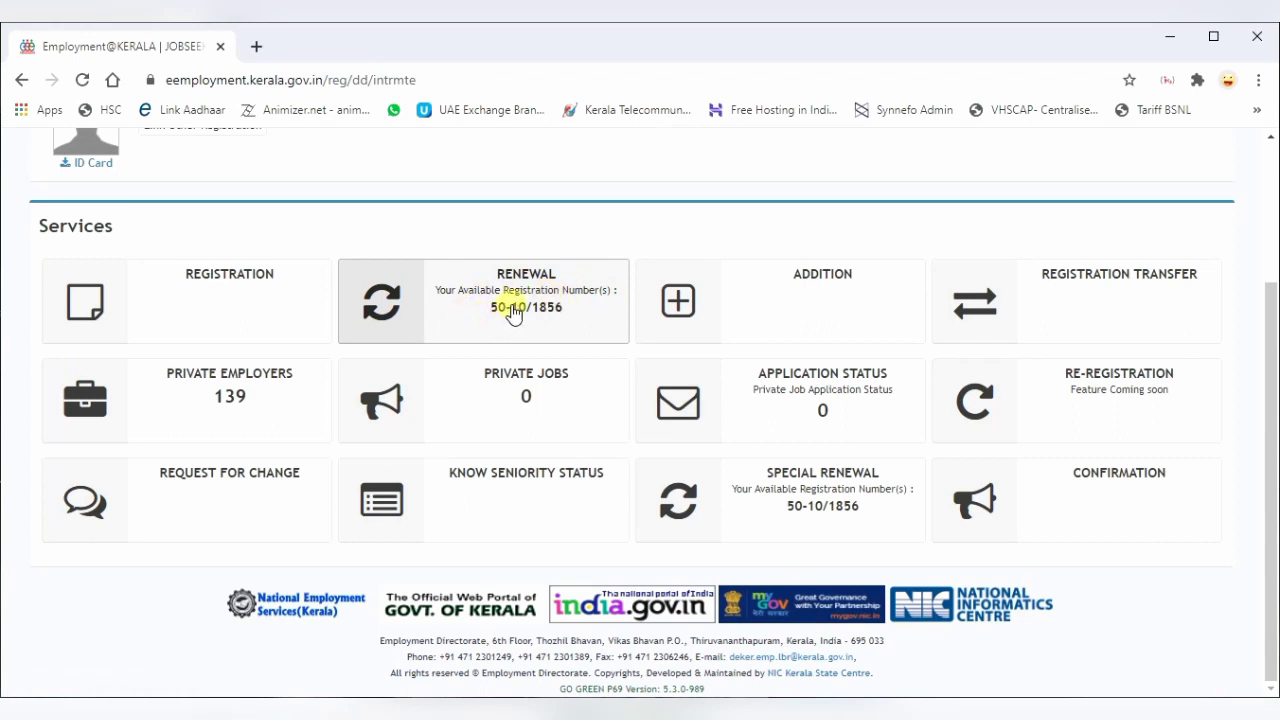
# - Open the Addition service and review the mandatory and optional detail sections down to the confirmation declaration
pyautogui.click(751, 300)
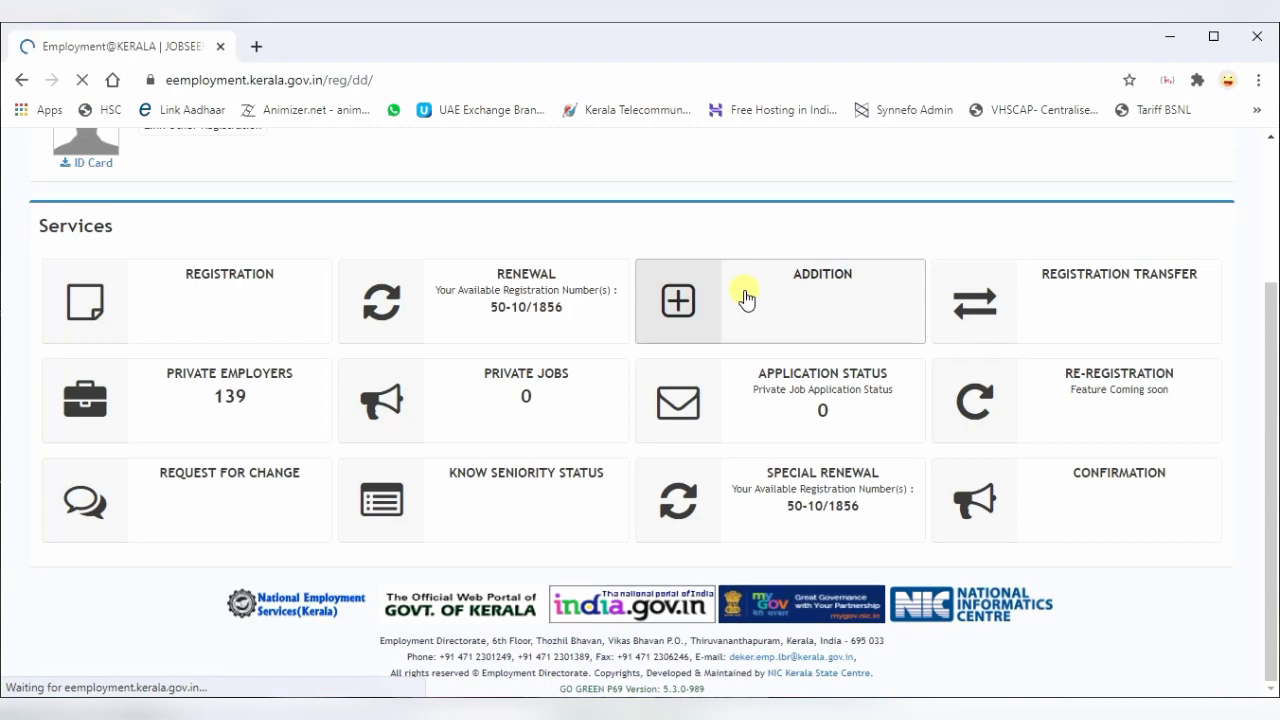
pyautogui.scroll(-1, 780, 332)
pyautogui.scroll(1, 780, 332)
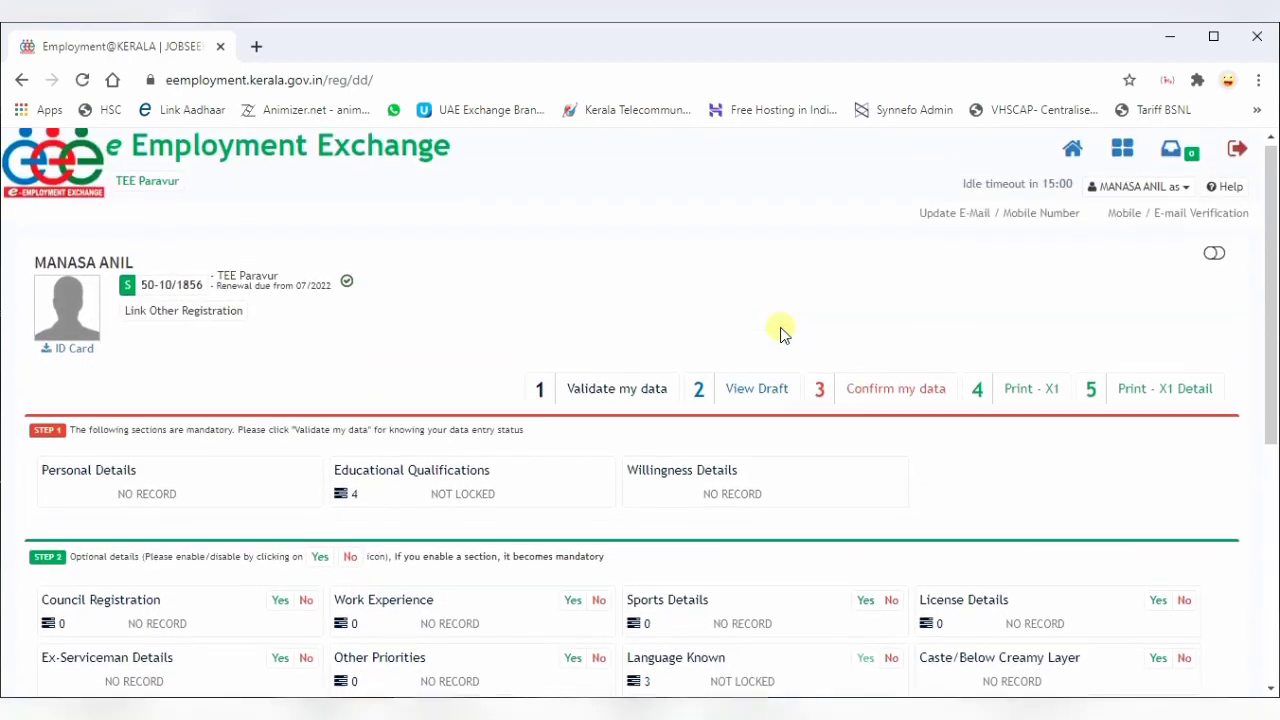
pyautogui.scroll(-4, 344, 362)
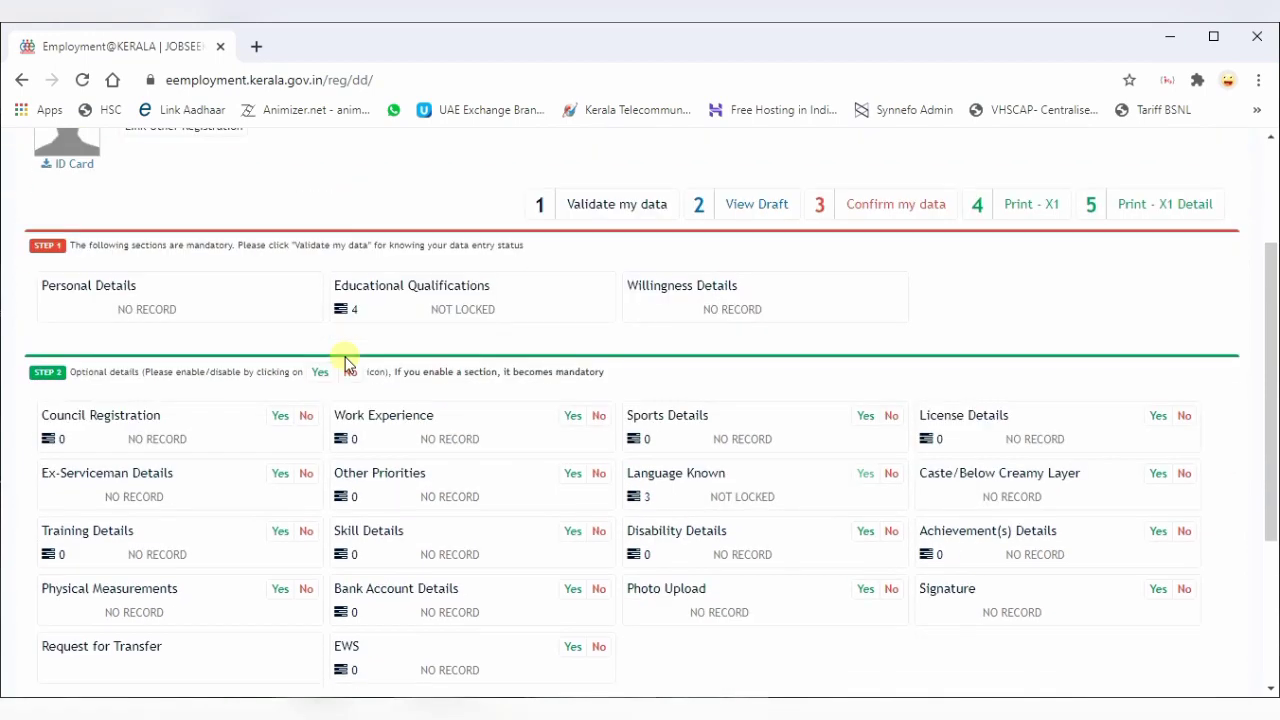
pyautogui.scroll(-1, 344, 362)
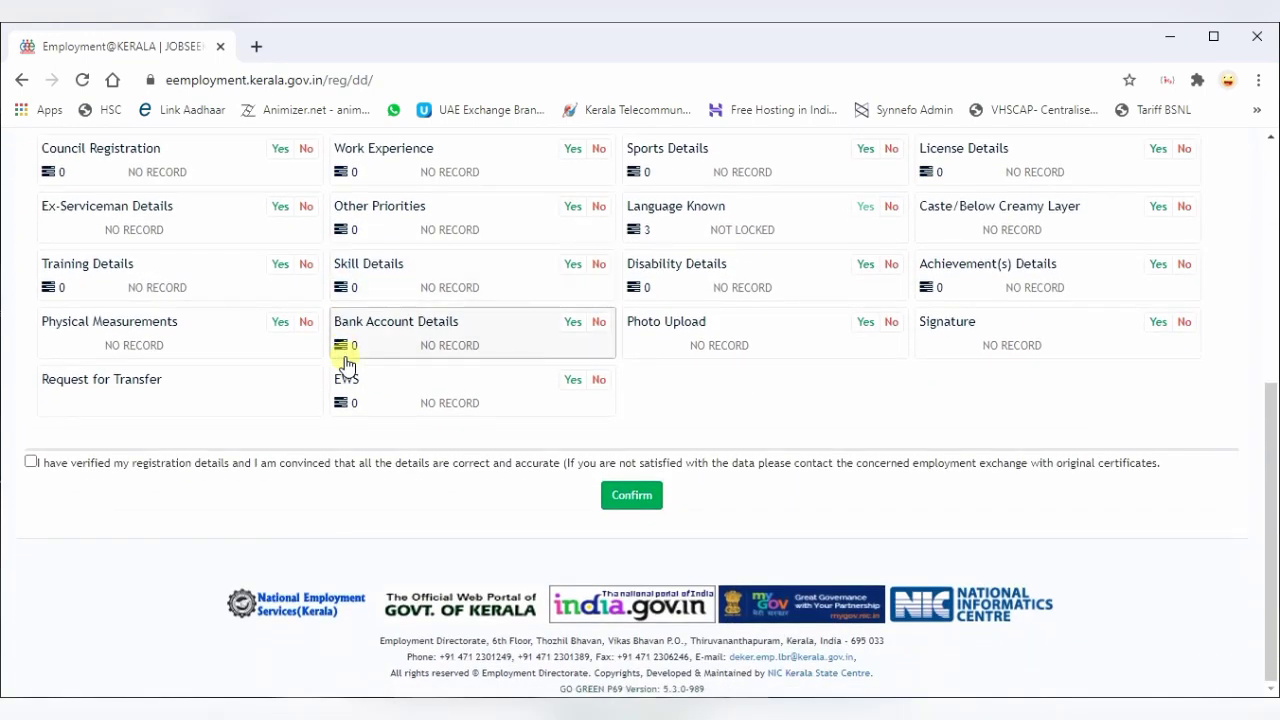
pyautogui.scroll(2, 460, 368)
pyautogui.scroll(2, 462, 371)
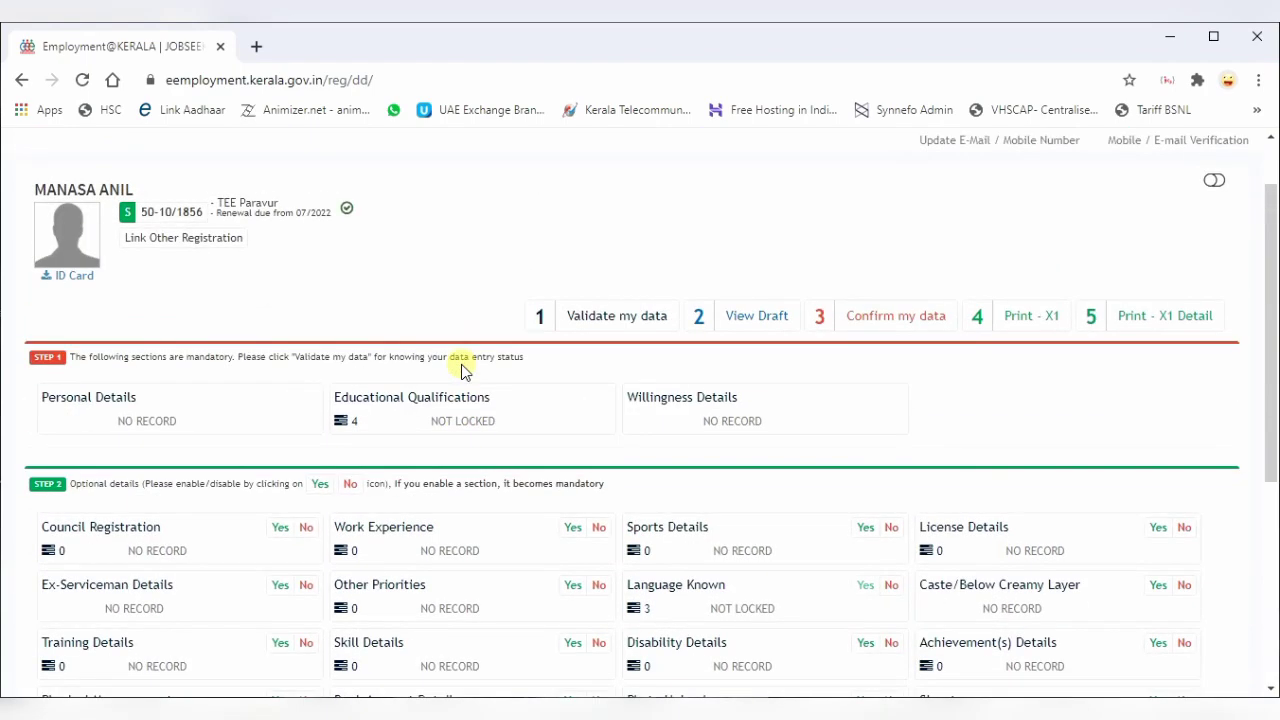
# - Go back toward the services overview and look over the optional detail sections of the Addition page
pyautogui.click(21, 79)
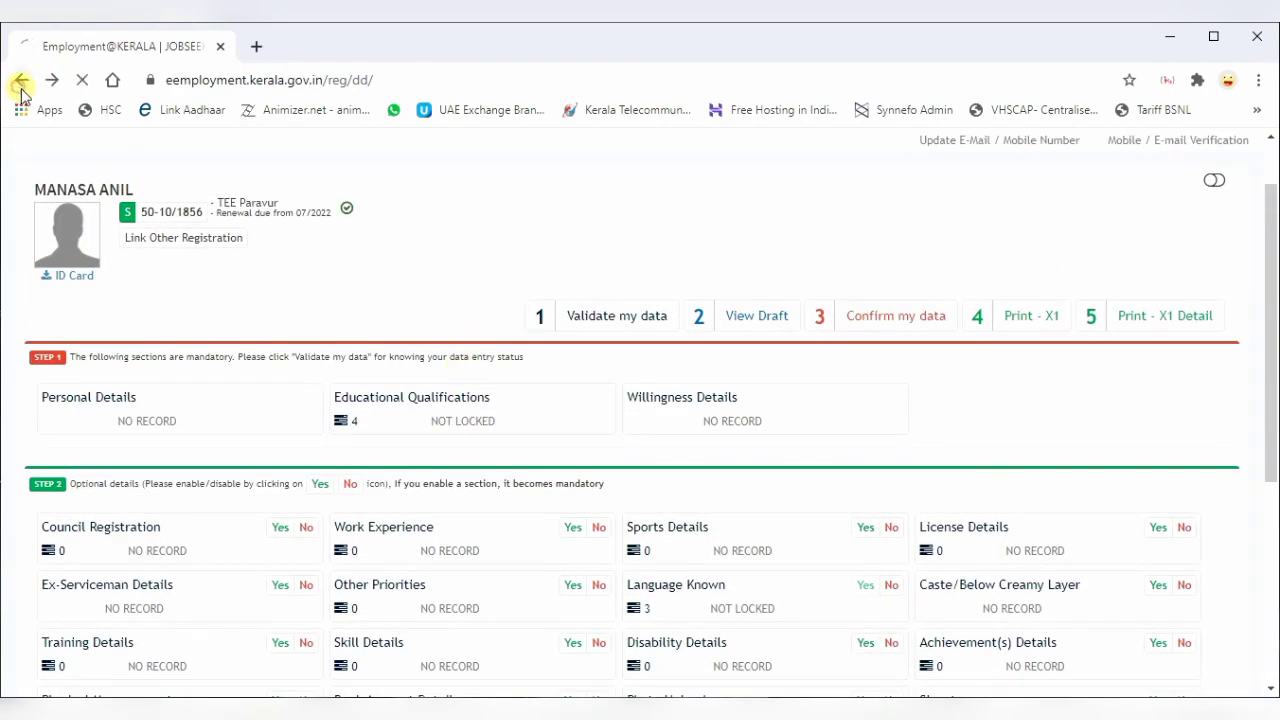
pyautogui.scroll(-3, 272, 320)
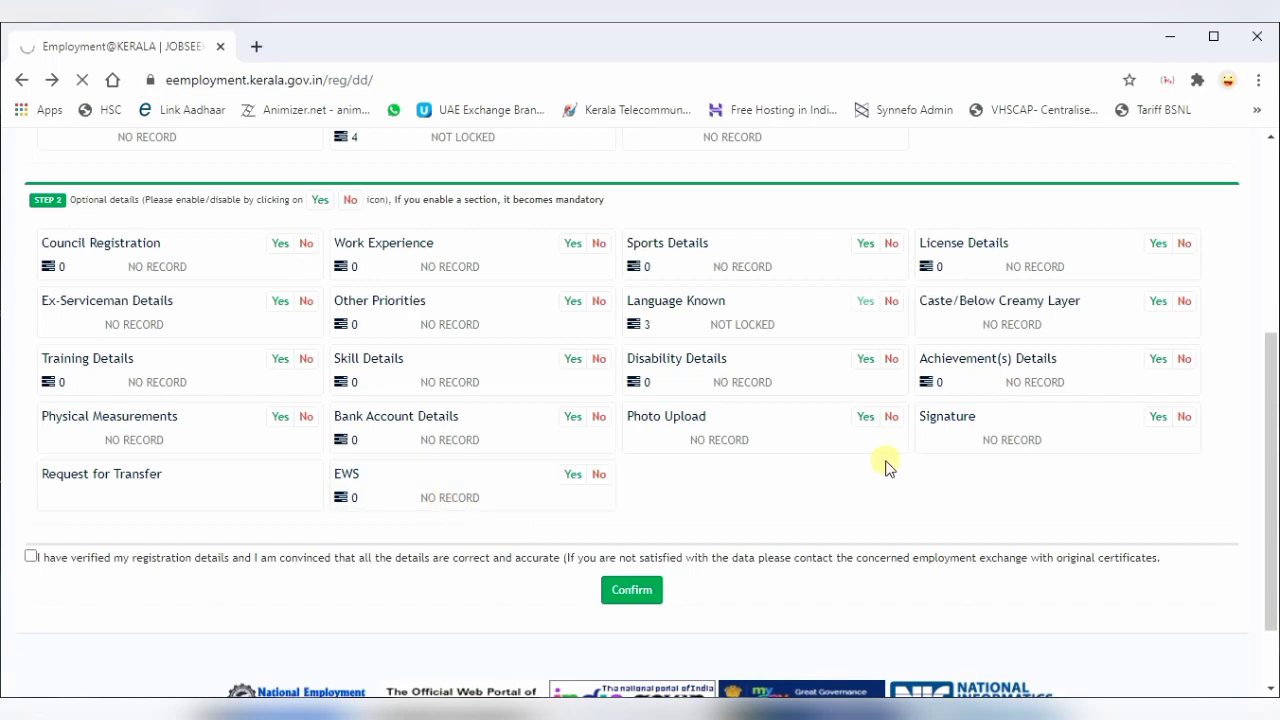
pyautogui.scroll(-2, 886, 465)
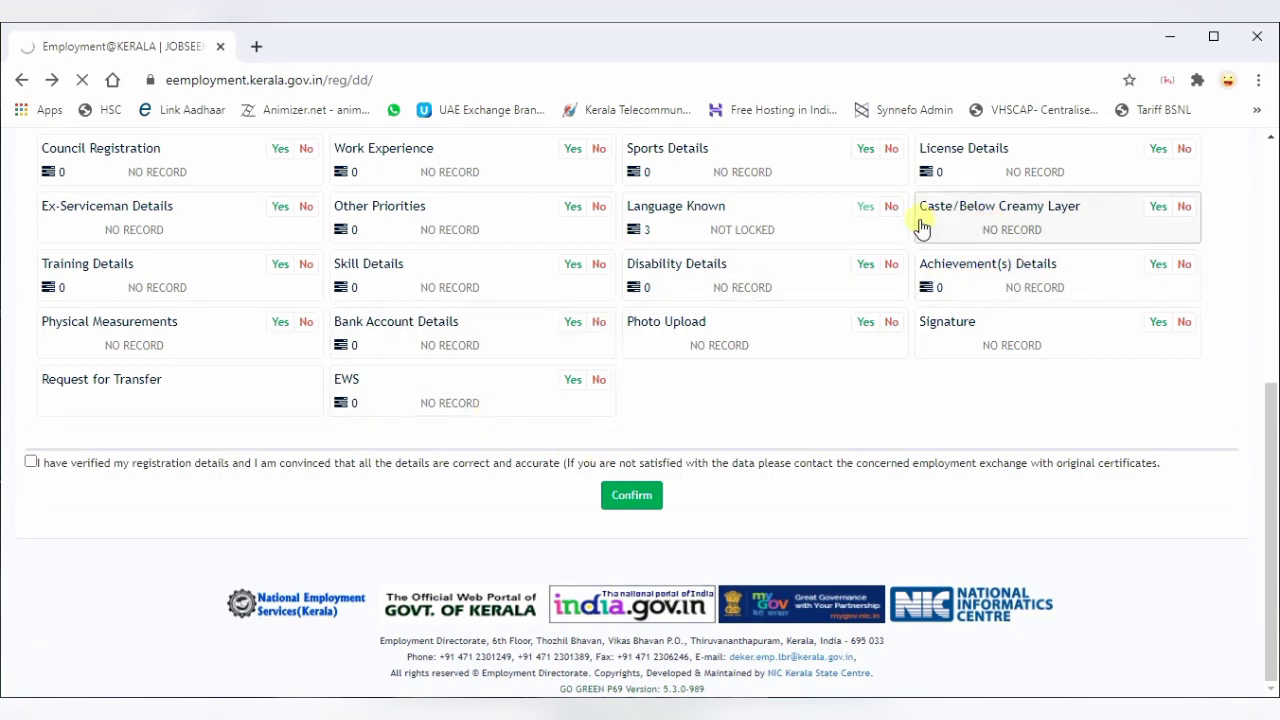
pyautogui.scroll(2, 985, 298)
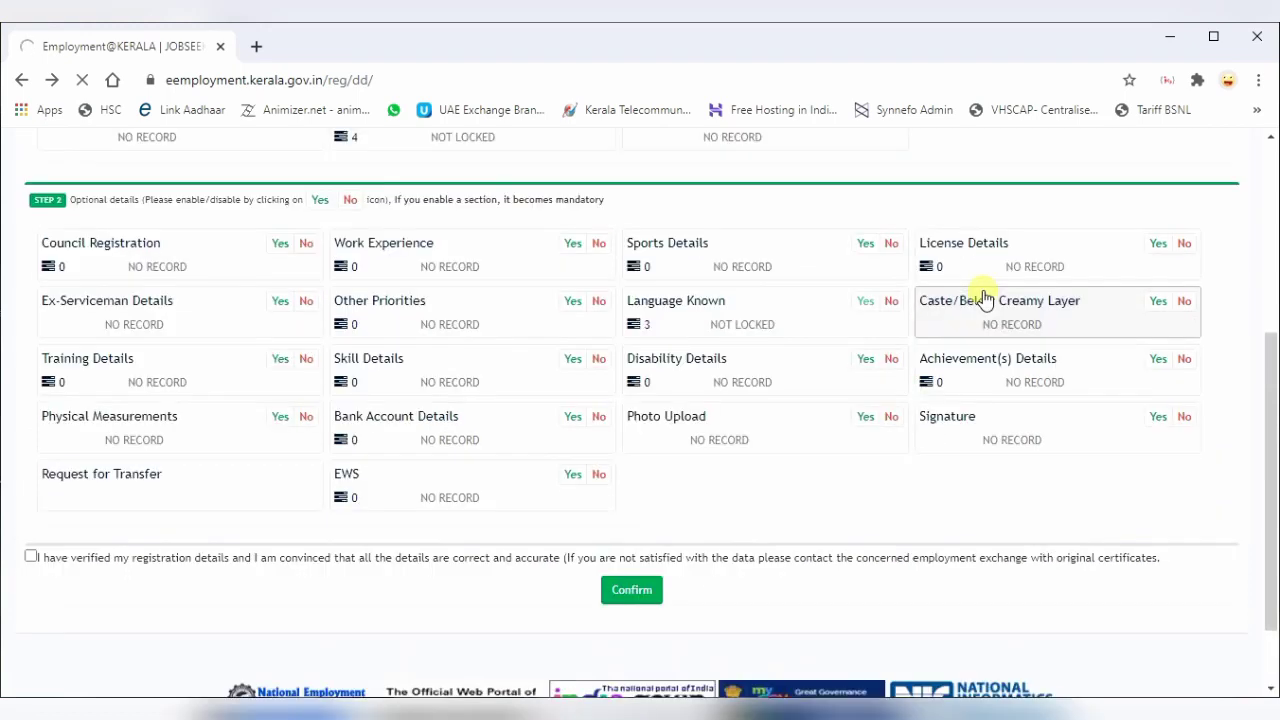